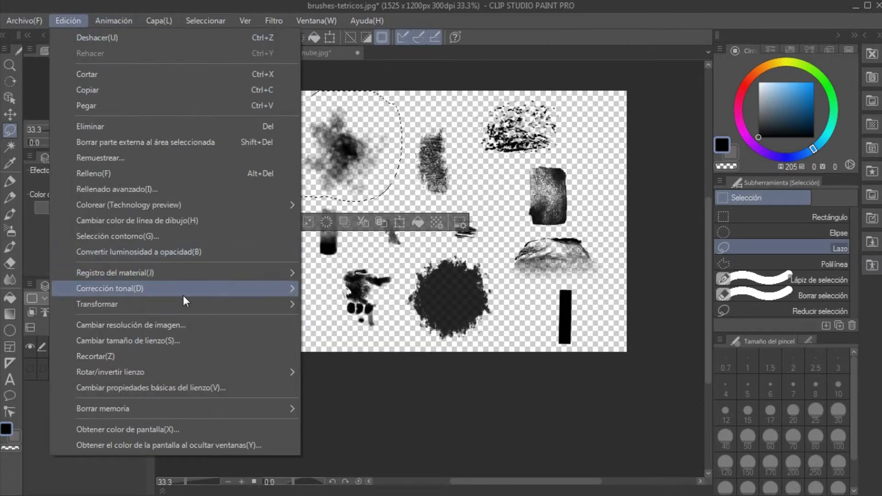
Register the selected cloud-like stain as a material, set it as a brush tip shape and choose Monochromatic pattern as its location
mouse_move(155, 272)
click(342, 277)
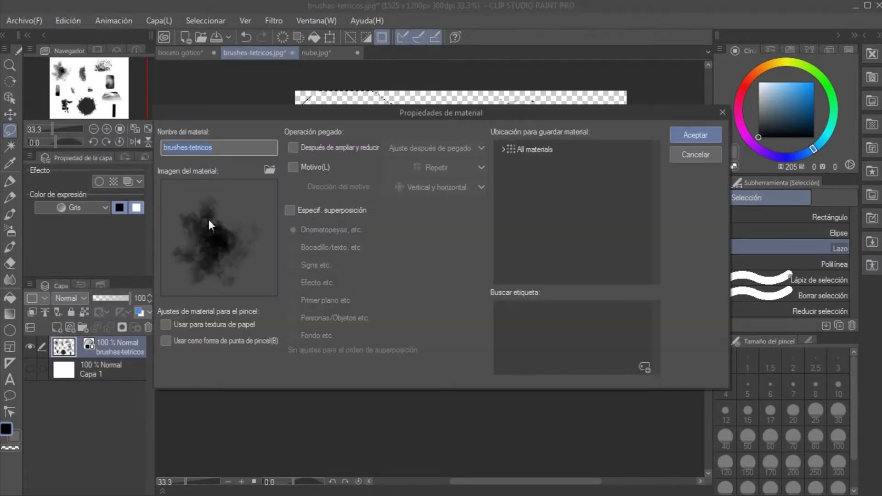
click(194, 325)
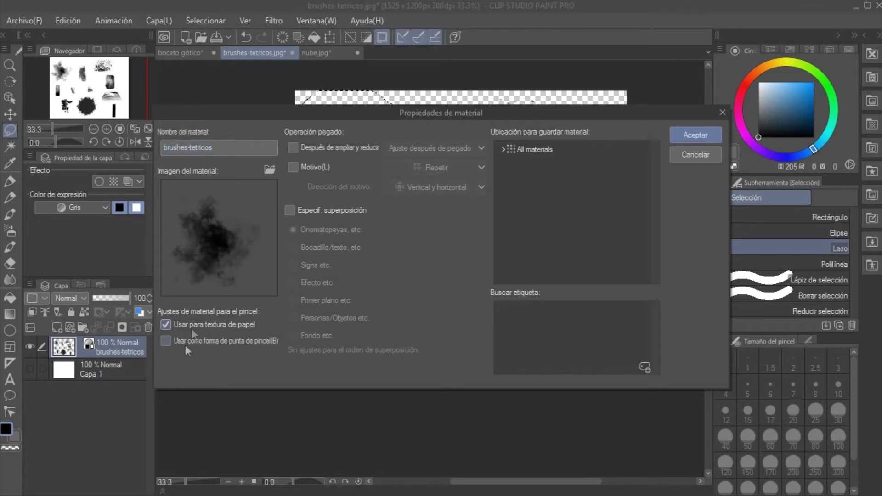
click(603, 151)
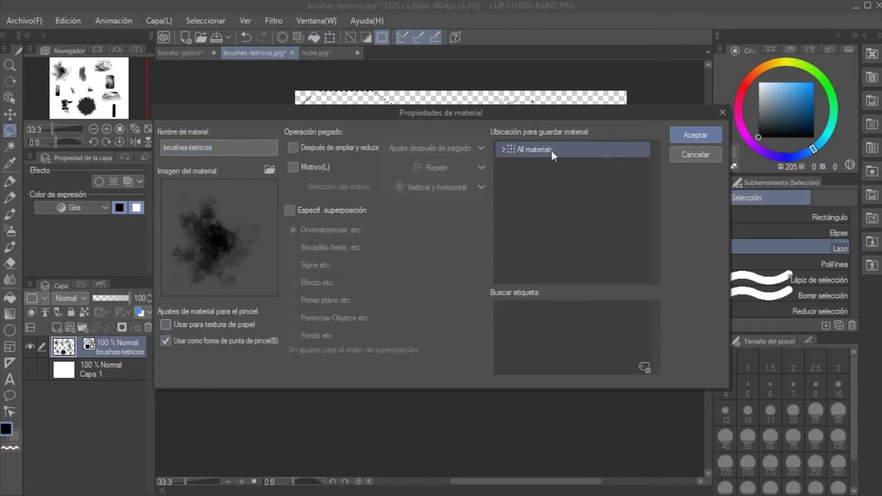
click(504, 150)
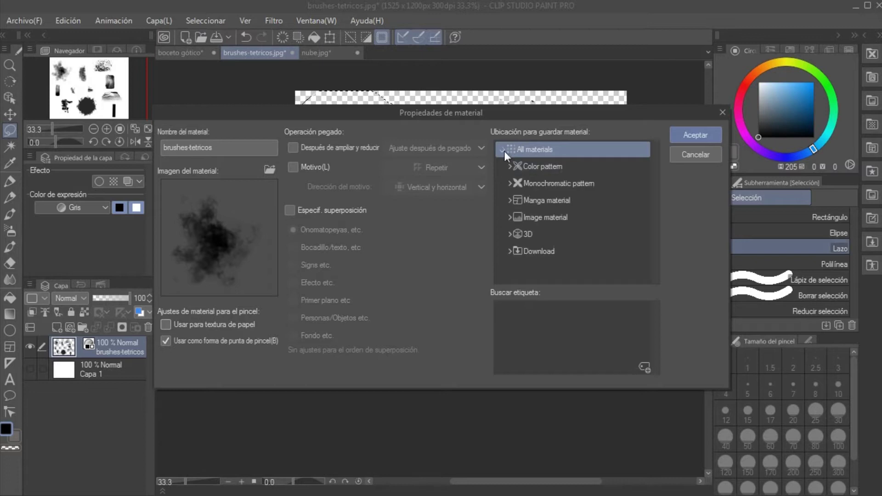
click(565, 182)
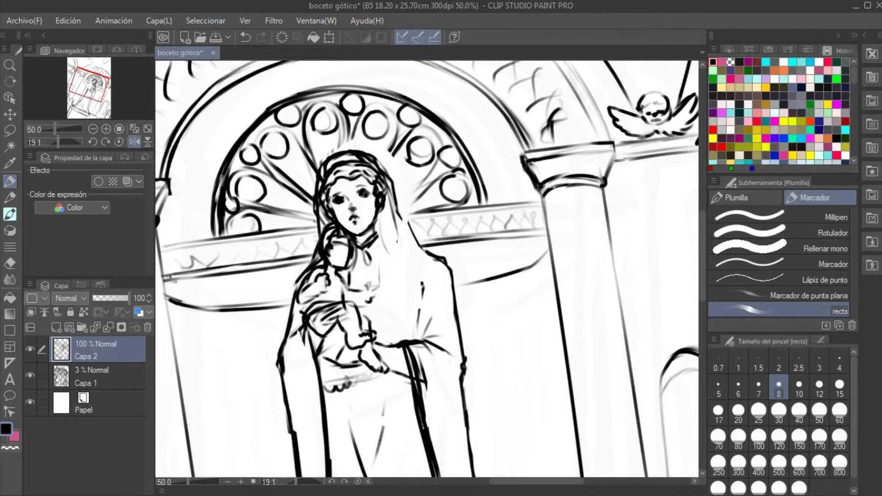
Draw the long fold lines of the mantle from the statue's shoulder across her chest with the rects marker at size 8
drag(397, 237, 387, 309)
drag(403, 241, 393, 325)
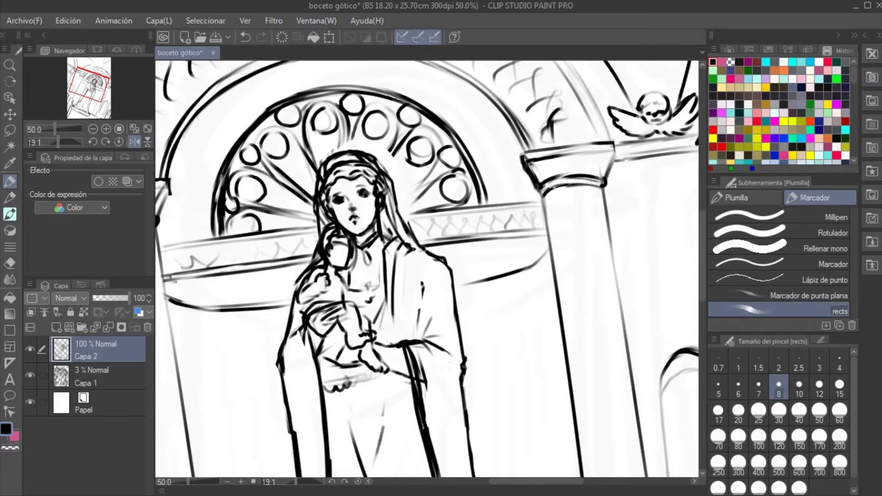
drag(421, 249, 401, 340)
drag(398, 285, 384, 344)
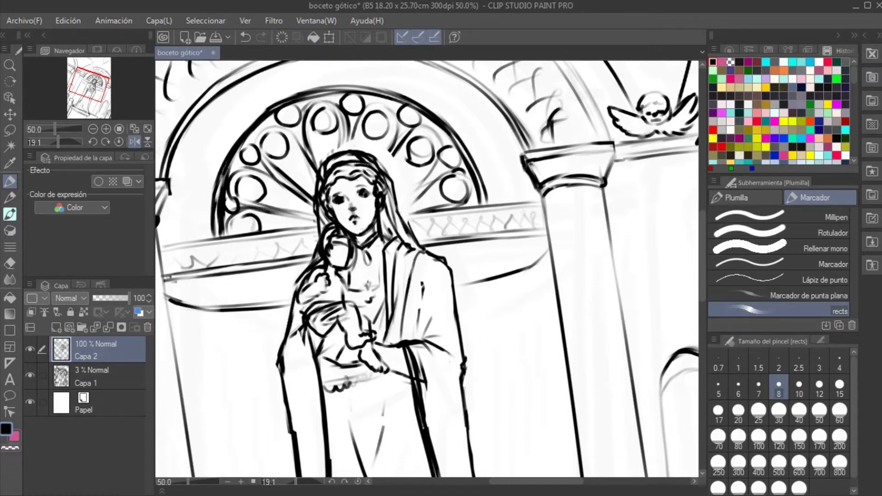
Clean up the lines at the statue's neck with the Más fuerte eraser at size 20 and add short mantle fold strokes
key(e)
click(739, 411)
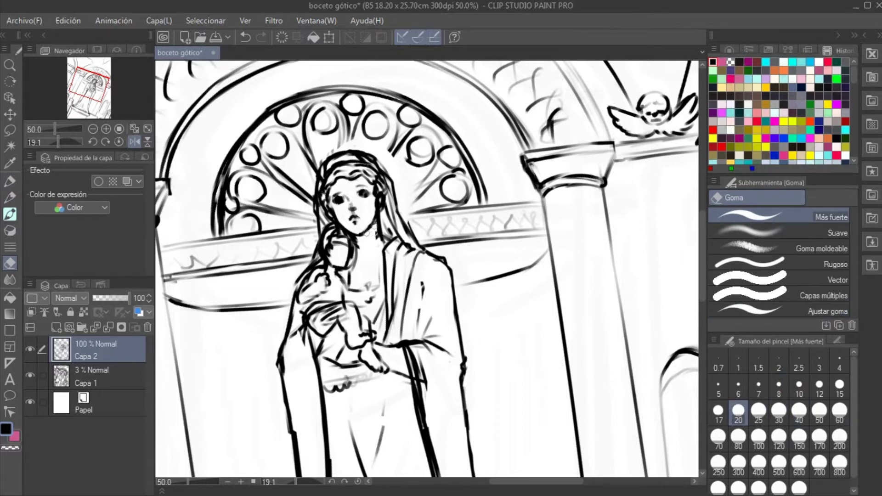
key(p)
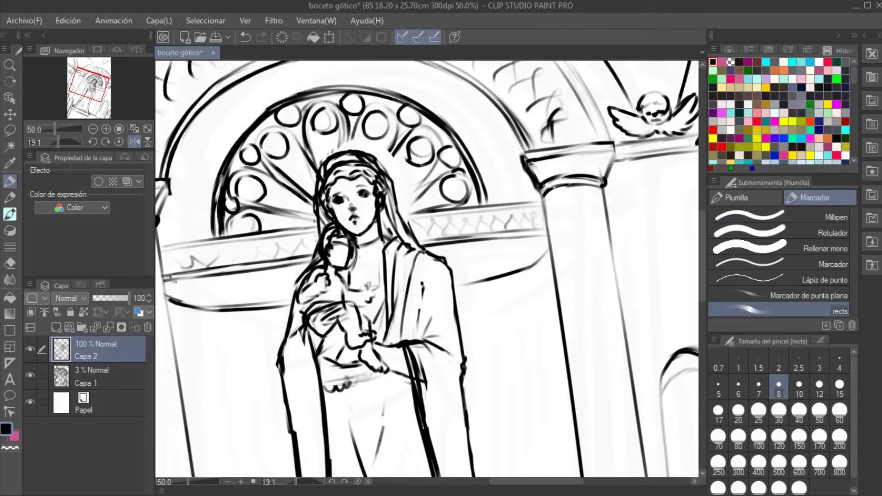
drag(418, 255, 411, 284)
drag(407, 288, 399, 328)
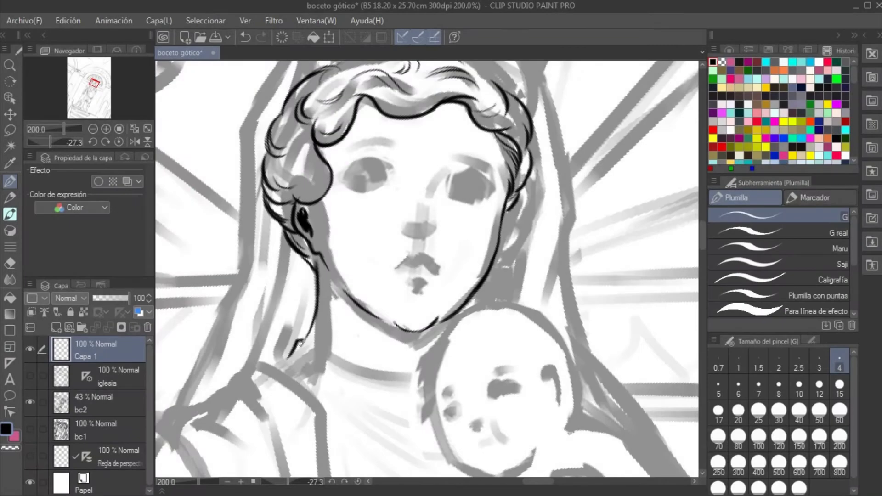
Ink the statue's neckline and redraw the line of the eye beneath her parted curls with the G pen at size 4
drag(299, 344, 357, 372)
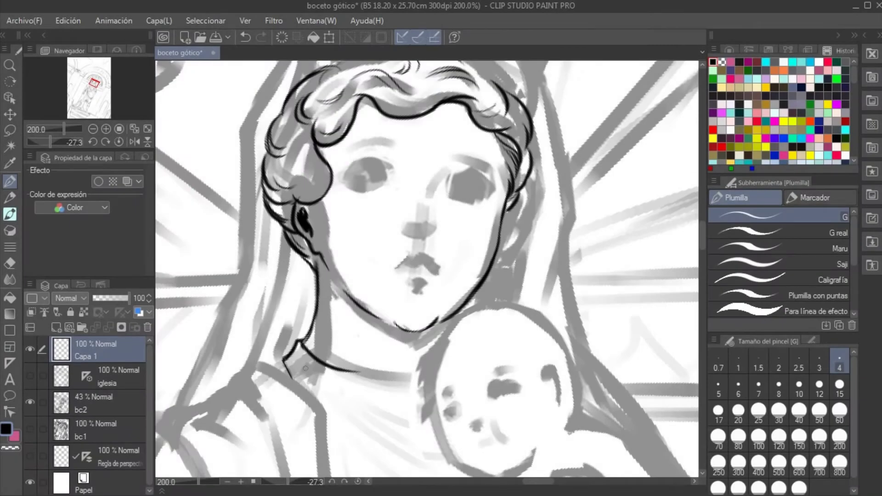
drag(414, 309, 411, 325)
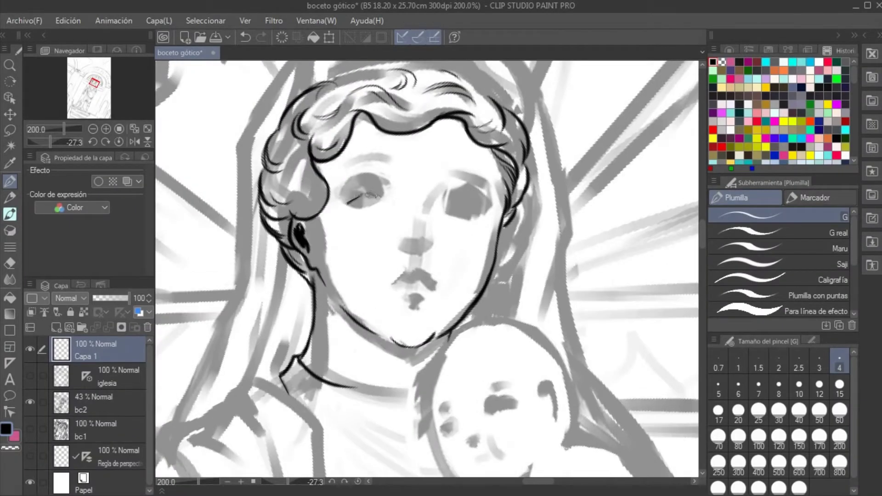
key(ctrl+z)
key(ctrl+z)
drag(349, 201, 378, 188)
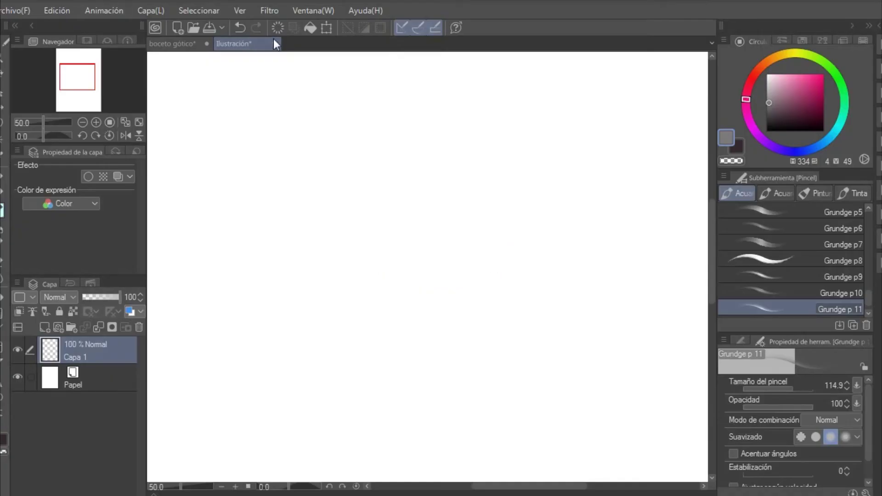
Close the blank Ilustración canvas and lay a grey base tone over the church drawing on Capa 4
click(274, 40)
click(445, 190)
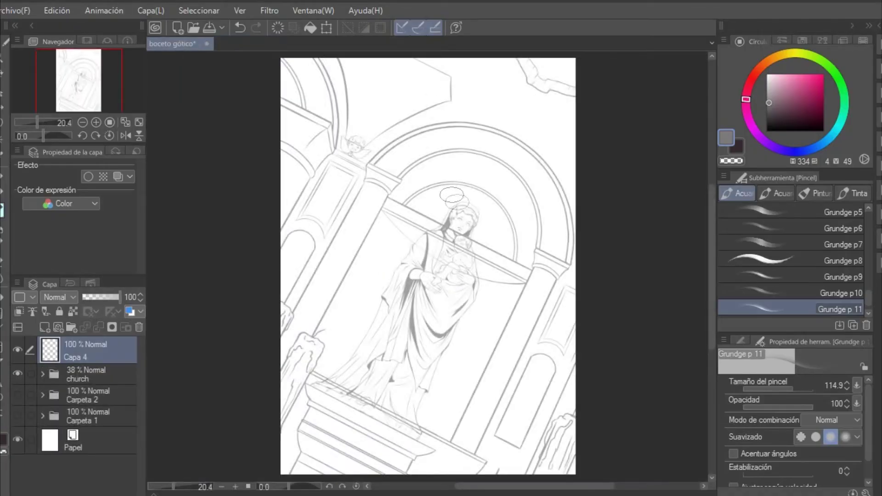
key(ctrl+space)
drag(498, 314, 441, 321)
drag(477, 275, 522, 367)
key(b)
mouse_move(684, 133)
mouse_down()
mouse_move(400, 308)
mouse_move(505, 459)
mouse_move(321, 269)
mouse_move(581, 187)
mouse_move(537, 433)
mouse_up()
Darken the edges and corners of the grey background with broad strokes of the Sombra airbrush at size 600
click(850, 262)
drag(566, 370, 563, 449)
mouse_move(387, 257)
mouse_down()
mouse_move(401, 174)
mouse_move(458, 172)
mouse_up()
drag(422, 197, 401, 290)
drag(450, 181, 385, 312)
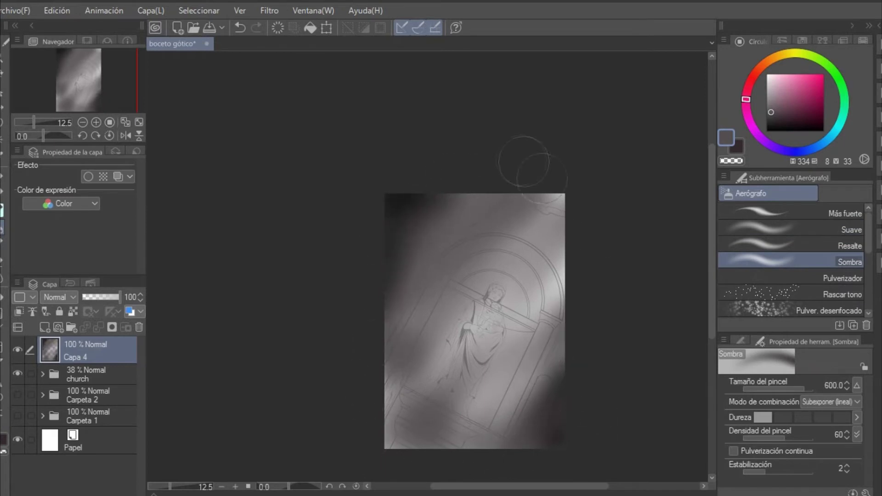
drag(582, 379, 565, 322)
Add a layer above Capa 4, shift the colour to hue 348 and texture the upper wall with Grundge p1 at size 200
click(44, 327)
key(/)
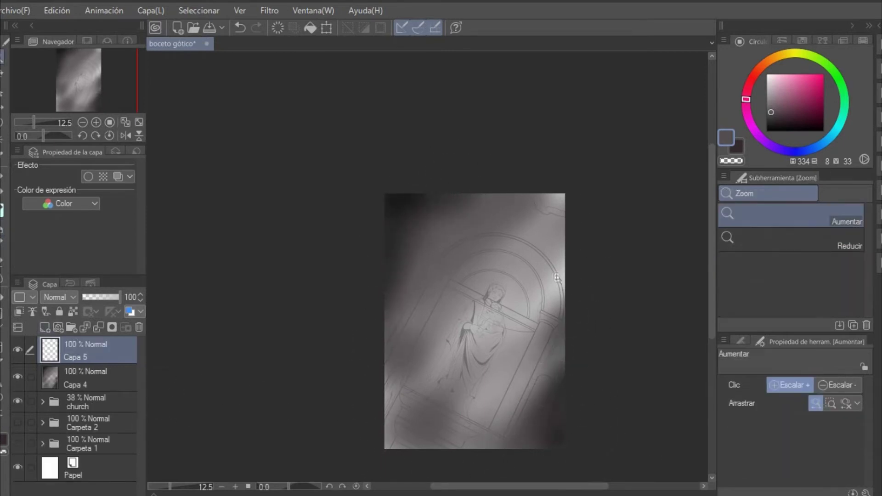
click(558, 276)
click(747, 90)
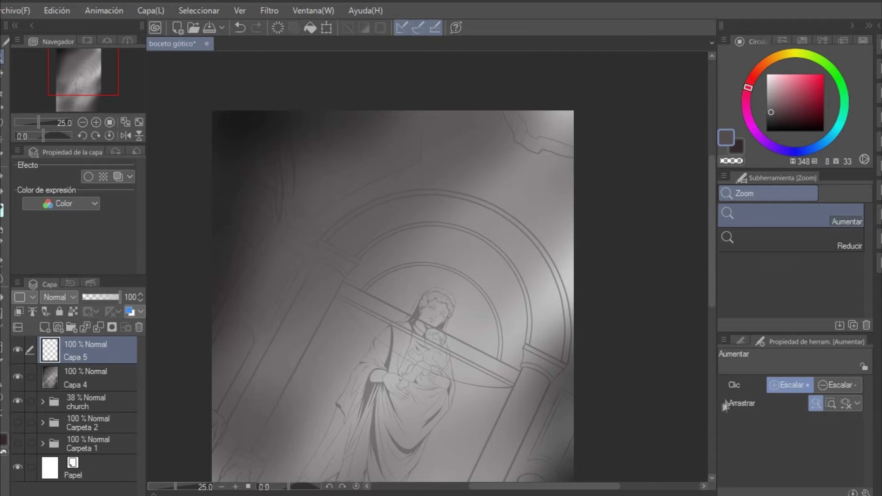
key(b)
drag(867, 302, 868, 283)
click(809, 259)
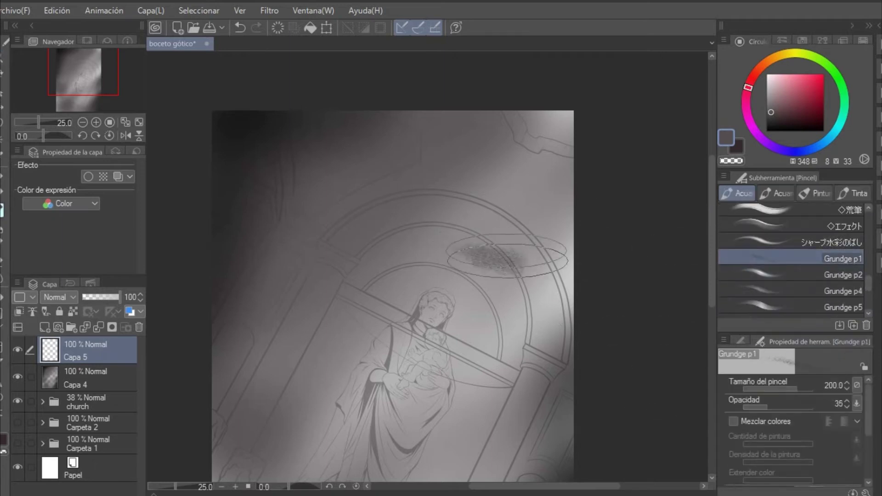
mouse_move(459, 114)
mouse_down()
mouse_move(455, 133)
mouse_move(526, 144)
mouse_move(506, 184)
mouse_up()
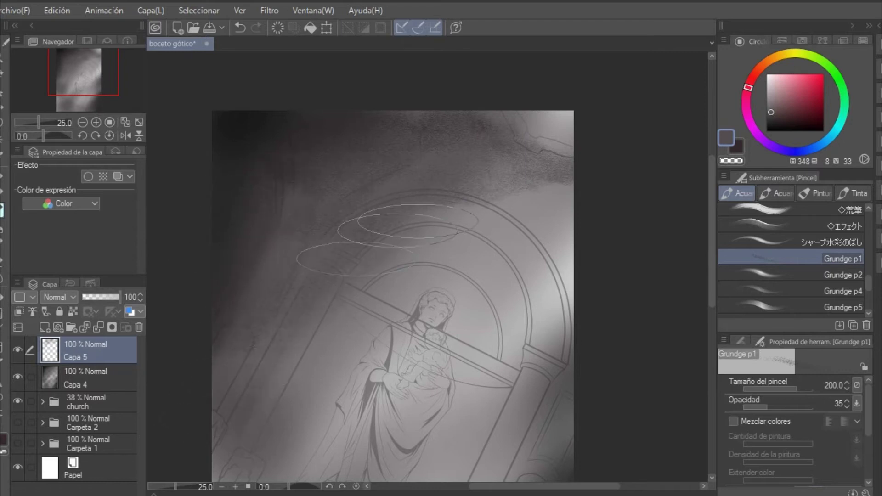
Open the detailed settings of the Grundge p5 brush and examine its size, ink, anti-aliasing and brush tip options
scroll(524, 271, down, 3)
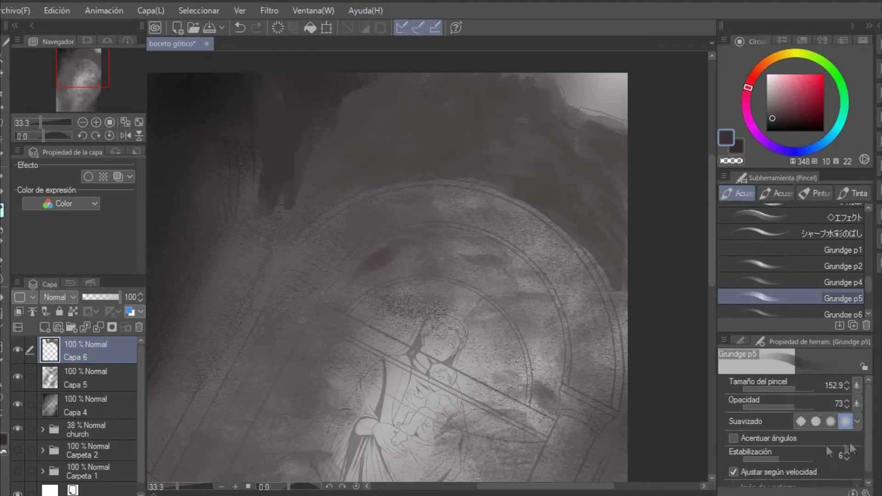
scroll(827, 449, down, 1)
click(866, 491)
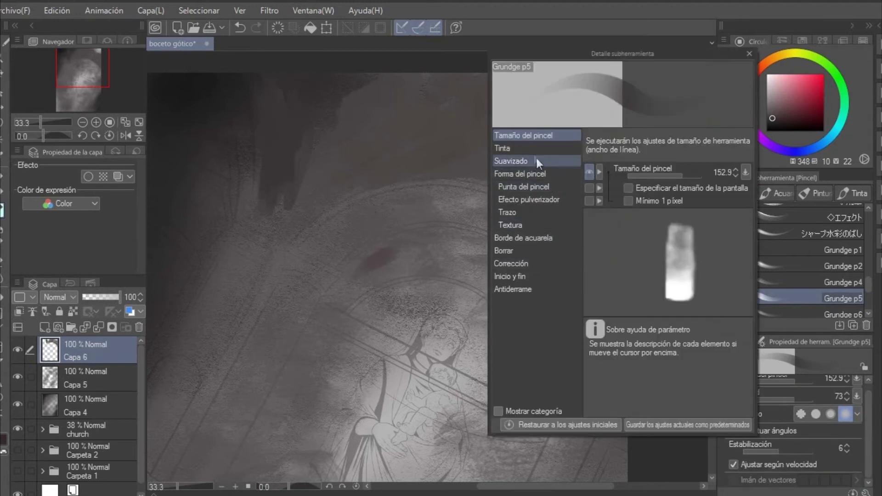
click(503, 148)
click(511, 161)
click(524, 187)
click(746, 295)
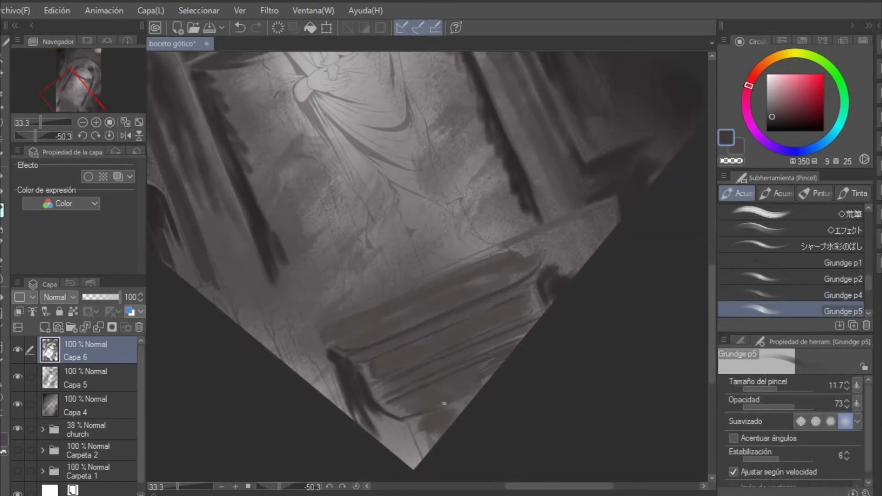
Paint the pedestal's lower edge with Grundge p5 and darken the niche wall right of the statue with Grundge p12 at size 86.4
drag(437, 425, 461, 406)
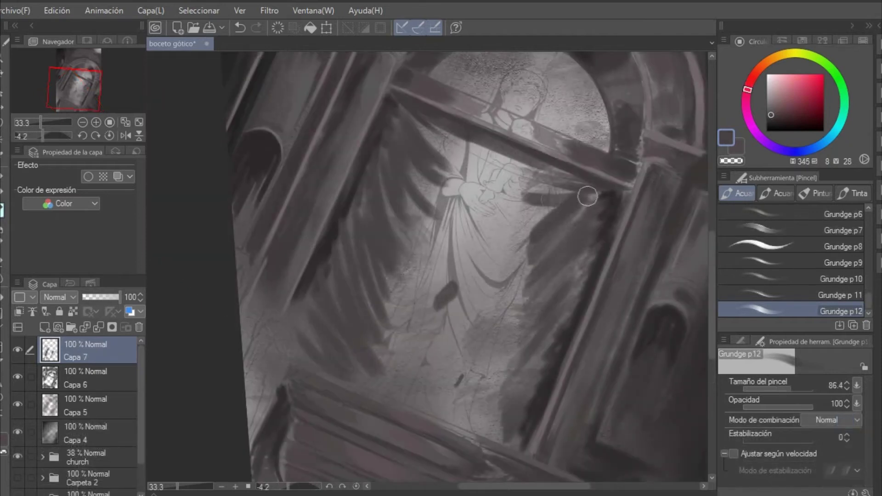
mouse_move(587, 193)
mouse_down()
mouse_move(529, 271)
mouse_move(509, 352)
mouse_move(465, 378)
mouse_up()
drag(521, 396, 474, 404)
mouse_move(568, 281)
mouse_down()
mouse_move(588, 271)
mouse_move(597, 203)
mouse_move(543, 321)
mouse_move(517, 420)
mouse_move(494, 432)
mouse_up()
alt+click(590, 263)
drag(583, 216, 551, 196)
Deepen the shadows on the niche wall left of the statue and along its lower corners with a dark sampled tone
mouse_move(398, 135)
mouse_down()
mouse_move(398, 153)
mouse_move(366, 214)
mouse_move(351, 298)
mouse_move(324, 309)
mouse_move(323, 361)
mouse_up()
alt+click(300, 318)
mouse_move(310, 290)
mouse_down()
mouse_move(285, 341)
mouse_move(317, 278)
mouse_up()
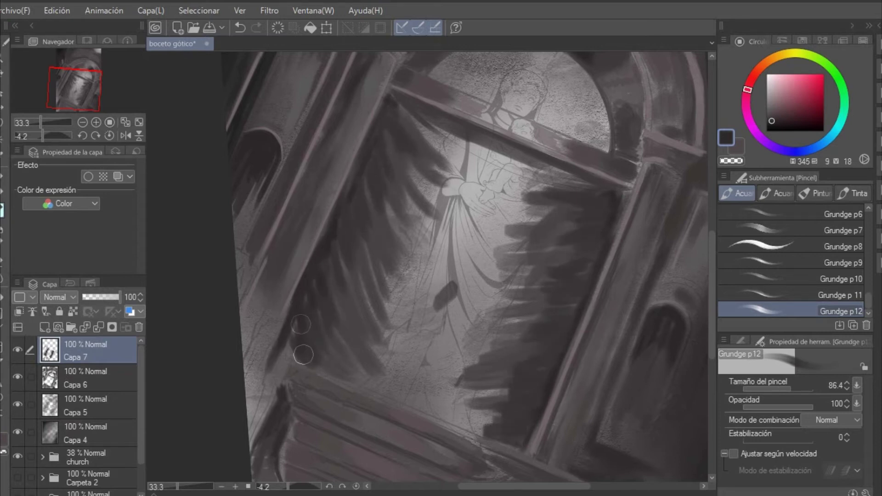
drag(305, 312, 290, 347)
drag(300, 382, 298, 436)
mouse_move(414, 161)
mouse_down()
mouse_move(386, 230)
mouse_move(366, 253)
mouse_up()
mouse_move(608, 380)
mouse_down()
mouse_move(598, 431)
mouse_move(581, 442)
mouse_up()
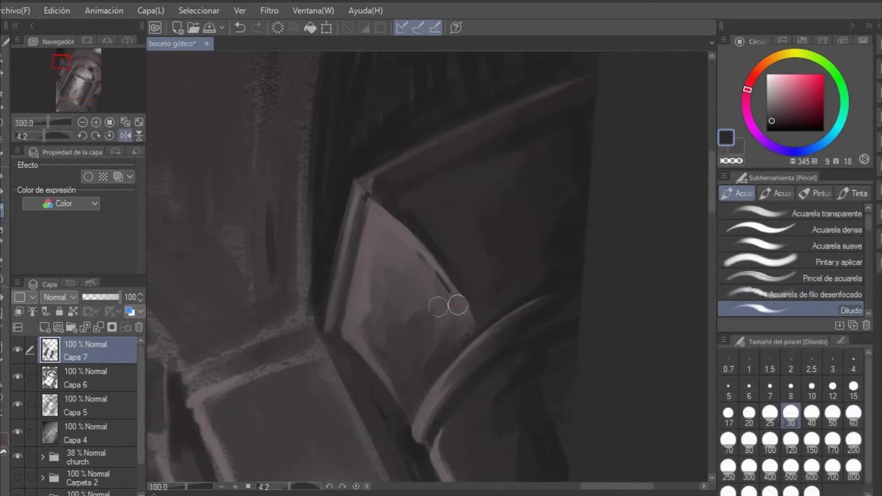
Refine the edges of the column capital's light facet with the Diluido brush at size 4, sampling nearby tones and undoing a stroke
alt+click(449, 395)
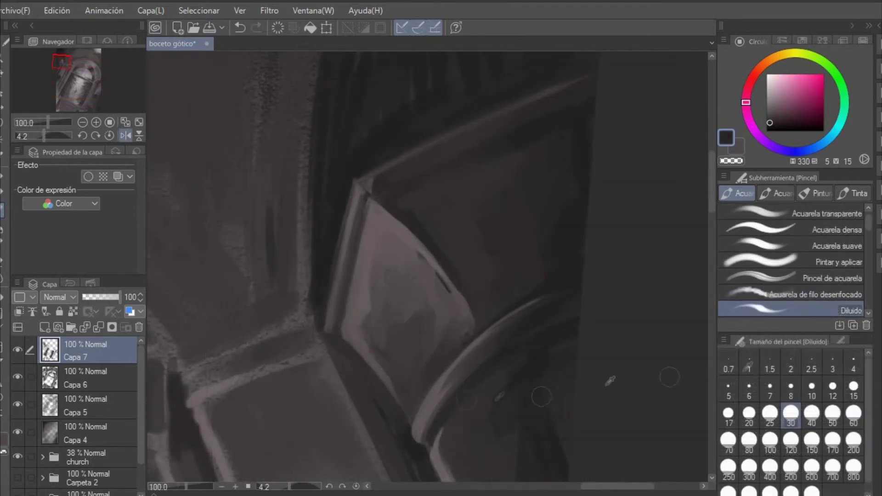
click(853, 363)
key(ctrl+z)
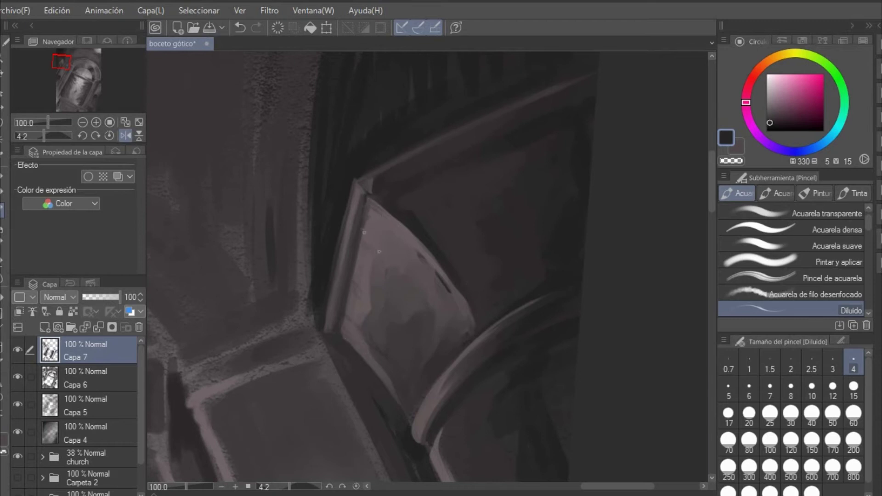
alt+click(341, 253)
alt+click(339, 258)
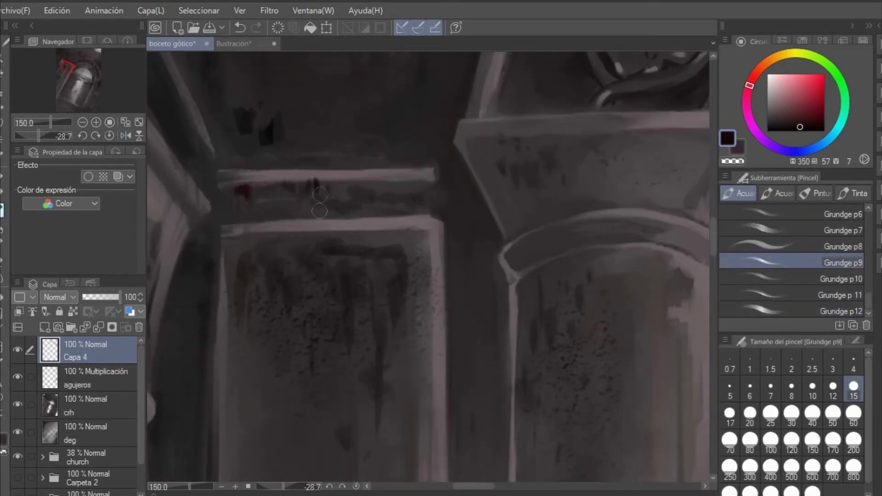
Paint dark red grime under the upper moulding and at the top of the wall panel with Grundge p9 at size 10
click(812, 391)
drag(339, 182, 412, 180)
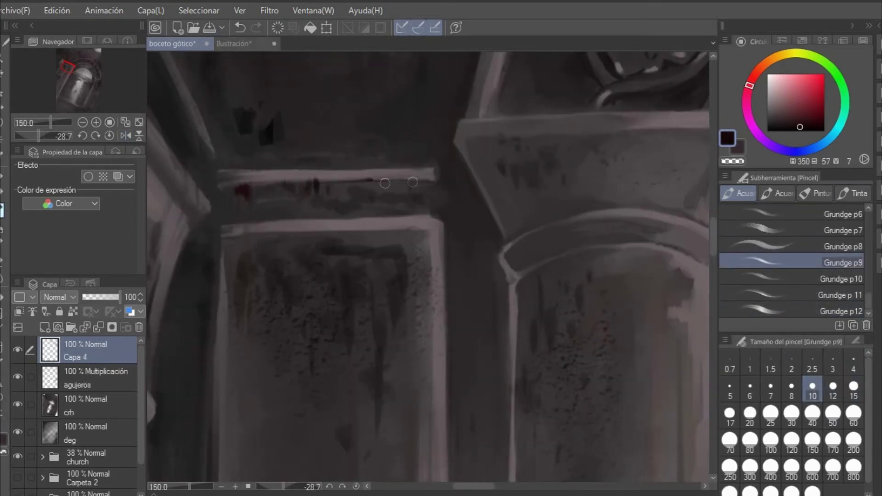
drag(407, 231, 409, 250)
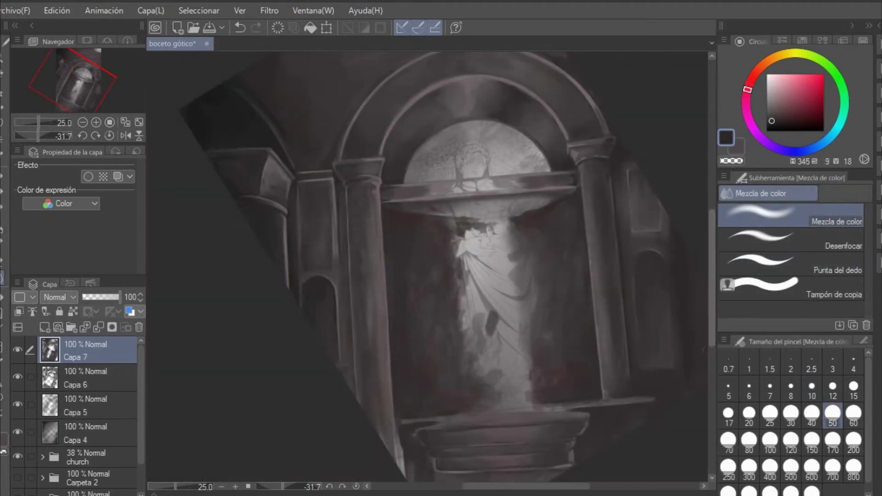
Soften the upper wall panel right of the columns with the Suave airbrush at size 60 and merge Capa 7 into the layer below
drag(671, 224, 662, 215)
key(b)
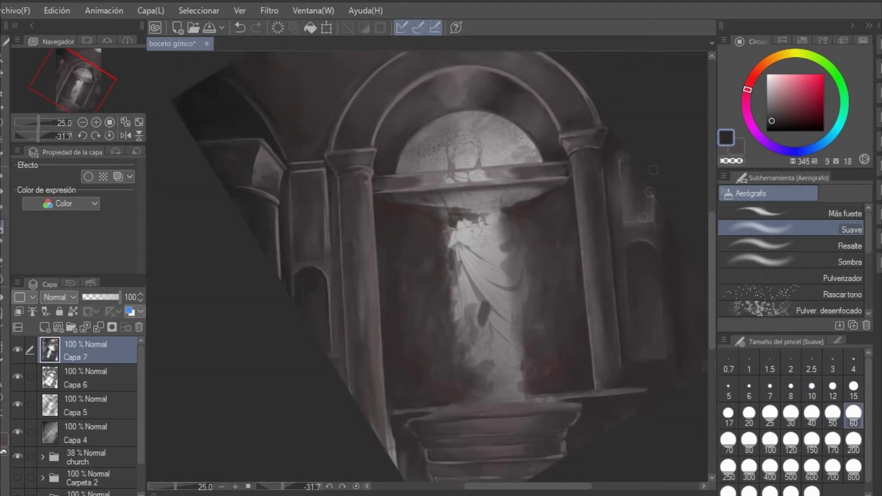
drag(623, 160, 625, 209)
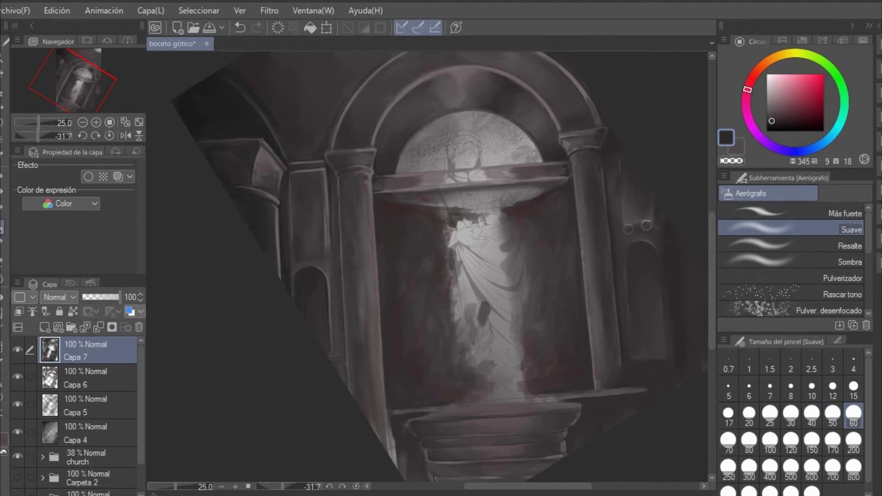
key(j)
key(ctrl+e)
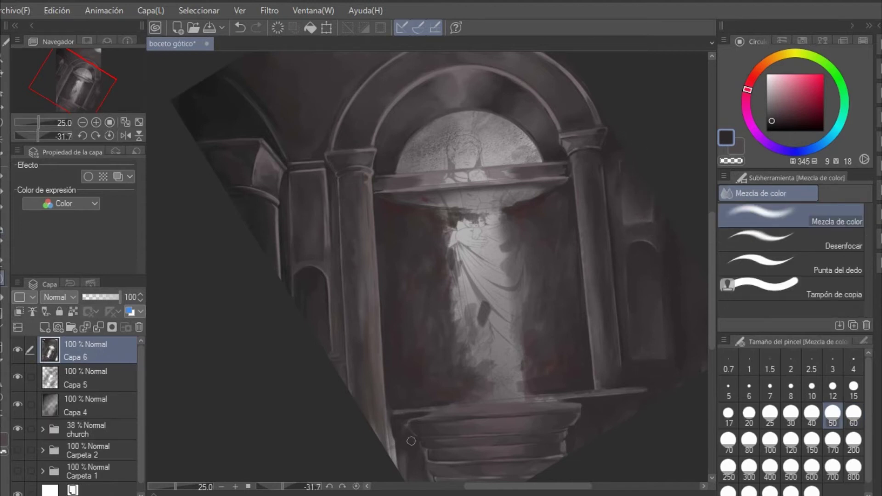
Select and reposition the moulding band above the right-hand arched recess on Capa 6, and clear the selection
key(ctrl+space)
click(655, 233)
key(m)
drag(653, 216, 654, 234)
key(k)
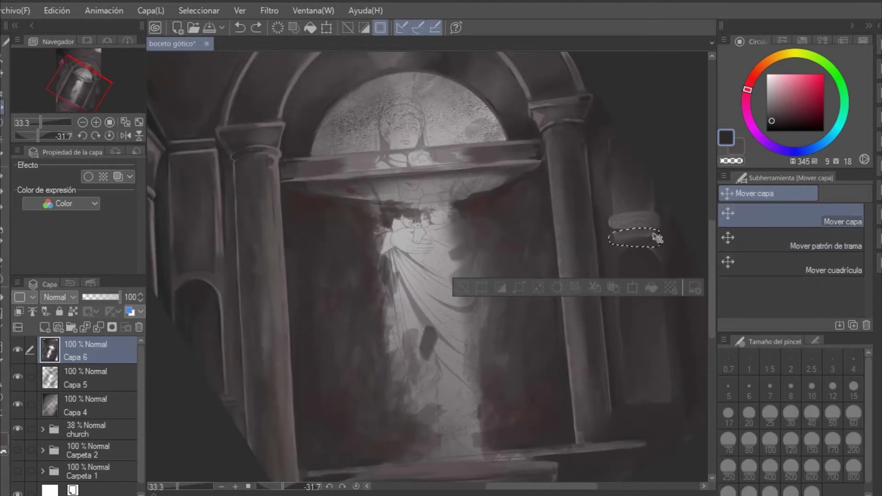
key(ctrl+d)
key(b)
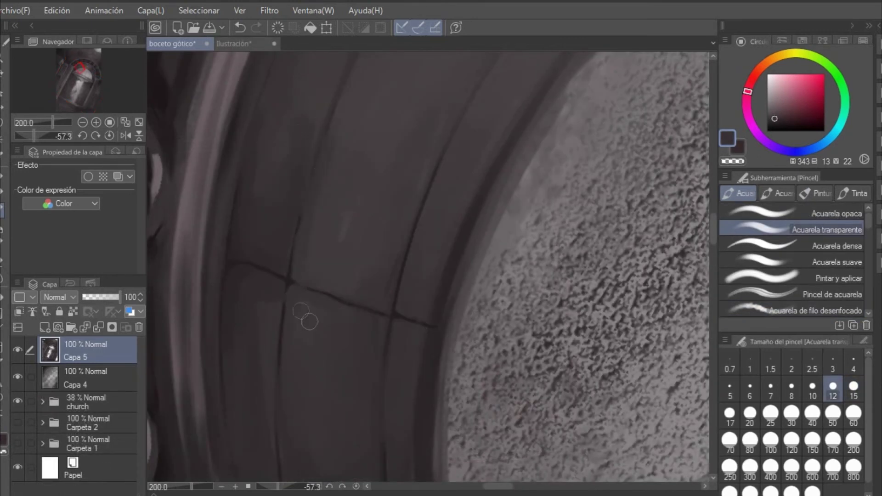
Soften the stone joints and faces of the arch ring on Capa 5 with Acuarela transparente at sizes 12 and 8
drag(294, 167, 265, 289)
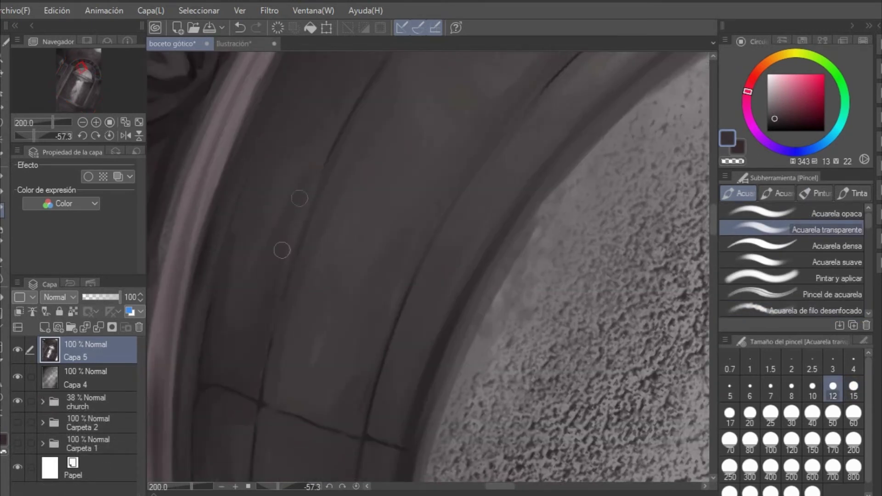
scroll(414, 243, down, 5)
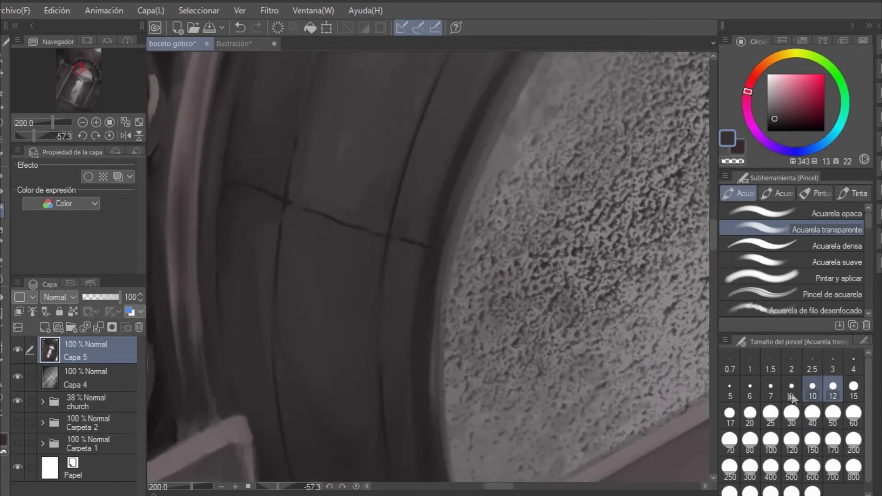
key(bracketleft)
key(bracketleft)
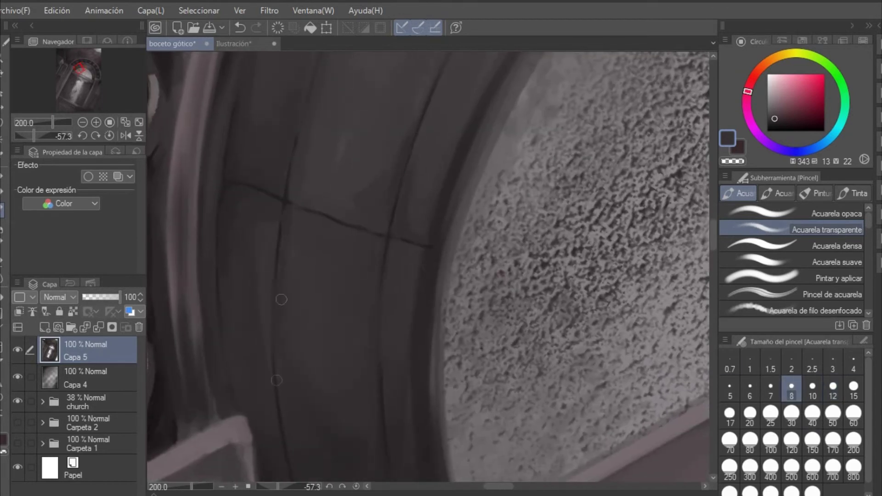
scroll(409, 197, down, 2)
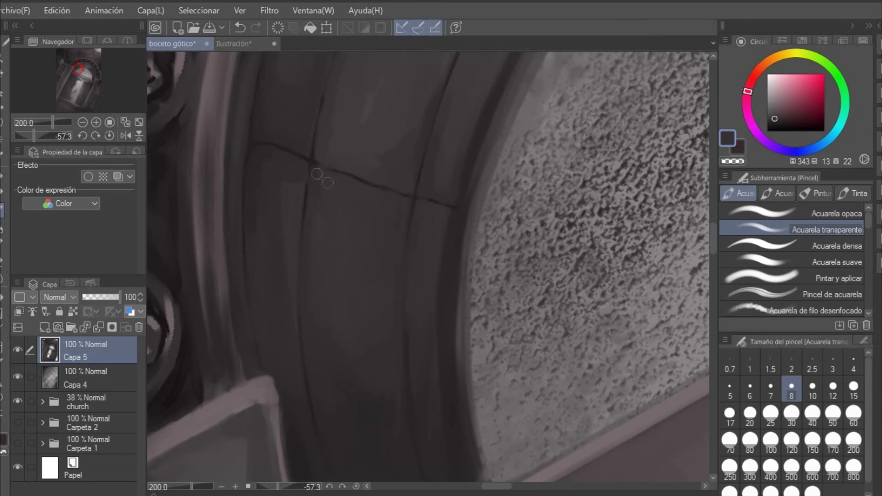
scroll(373, 228, up, 4)
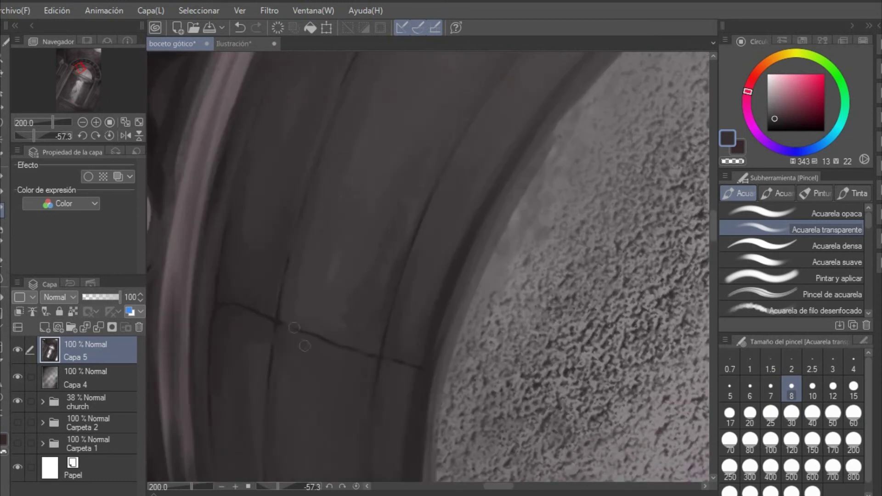
Mirror the canvas view and shade the dark stone beside the arch's light moulding with Acuarela transparente at size 8
key(ctrl+space)
drag(468, 303, 462, 377)
click(126, 136)
drag(381, 209, 451, 277)
click(343, 280)
click(333, 280)
click(322, 281)
scroll(294, 300, down, 2)
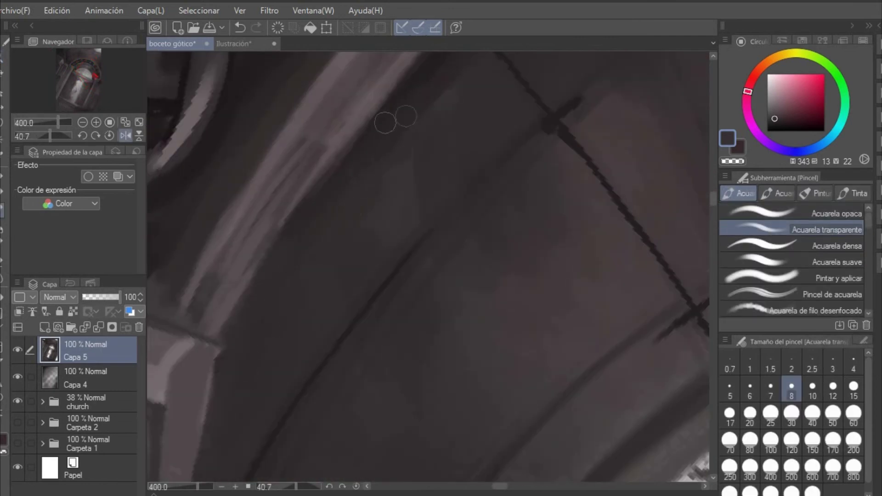
drag(481, 63, 415, 195)
drag(462, 76, 354, 214)
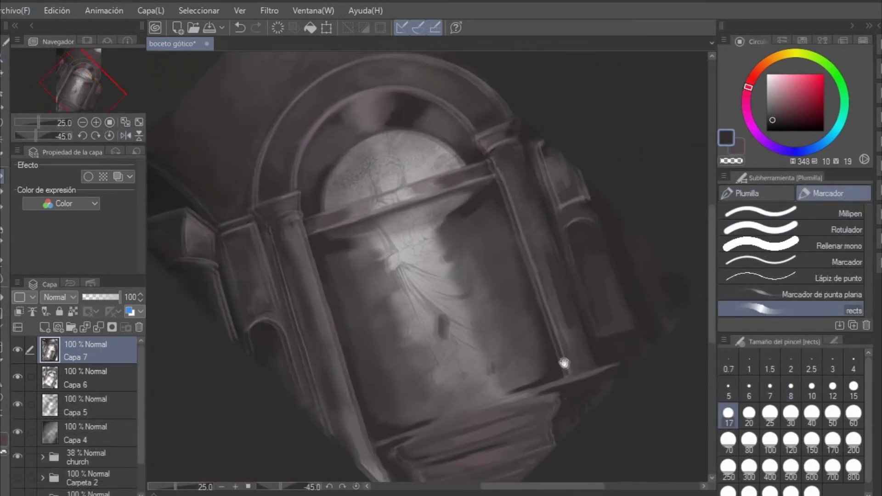
Paint along the top edge of the statue's pedestal on Capa 7 with the rects marker at size 12, and reduce the brush to size 8
drag(459, 437, 429, 294)
drag(413, 292, 427, 292)
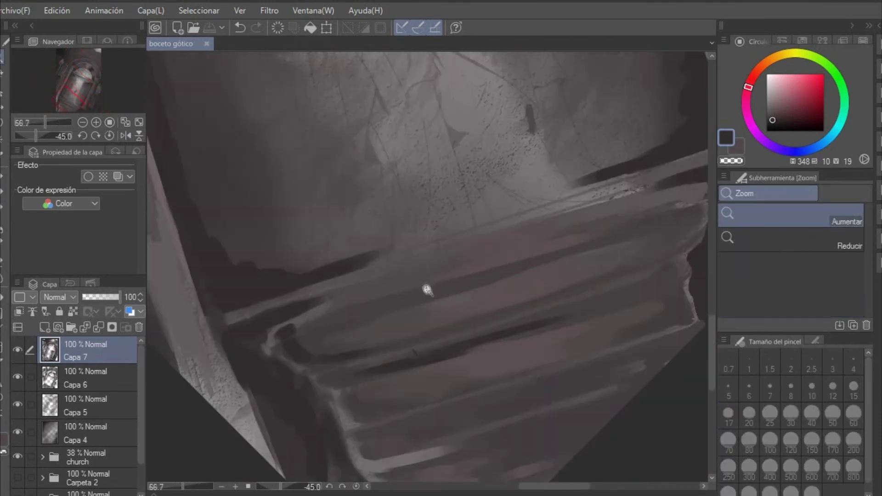
drag(563, 381, 542, 335)
click(833, 391)
mouse_move(309, 296)
mouse_down()
mouse_move(299, 281)
mouse_move(597, 193)
mouse_up()
click(790, 390)
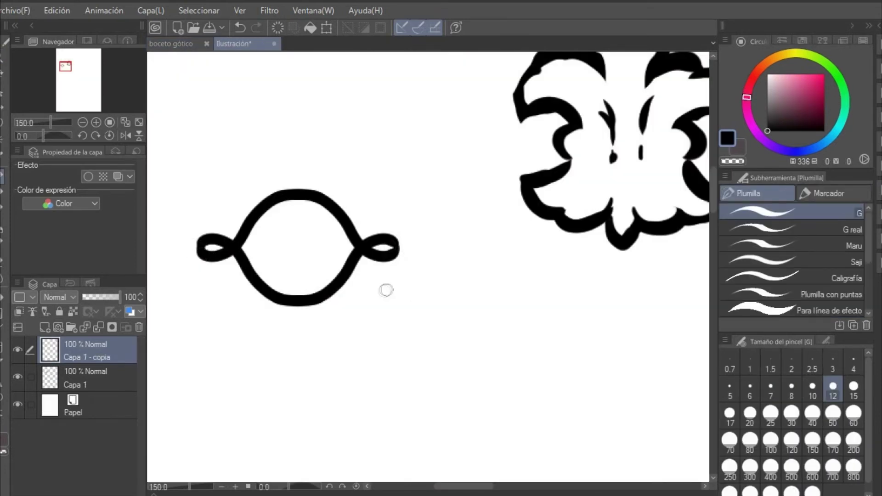
Draw a small flower motif inside the looped circle in the Ilustración document with the G pen at size 12
mouse_move(294, 257)
mouse_down()
mouse_move(291, 243)
mouse_move(301, 248)
mouse_move(309, 240)
mouse_move(306, 215)
mouse_move(290, 216)
mouse_up()
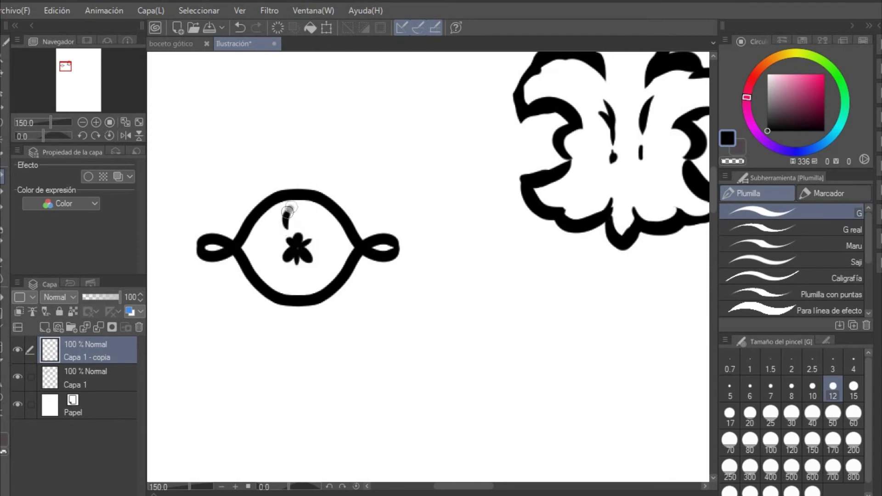
drag(290, 216, 292, 204)
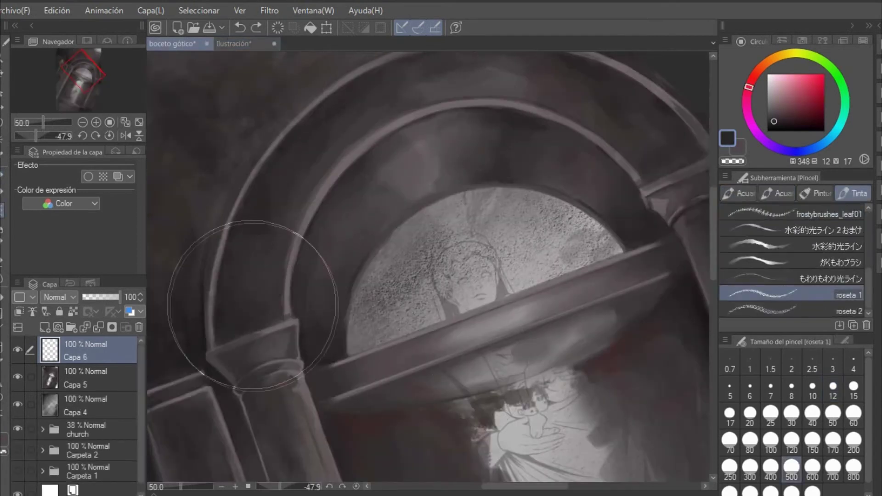
Try rosette ornament strokes along the outer arch band on Capa 6 with roseta 1 at sizes 500 and 400, undoing each one
drag(253, 306, 441, 110)
key(ctrl+z)
drag(289, 207, 521, 119)
key(ctrl+z)
click(770, 468)
mouse_move(262, 294)
mouse_down()
mouse_move(542, 85)
mouse_move(653, 133)
mouse_up()
key(r)
drag(627, 287, 650, 350)
key(ctrl+z)
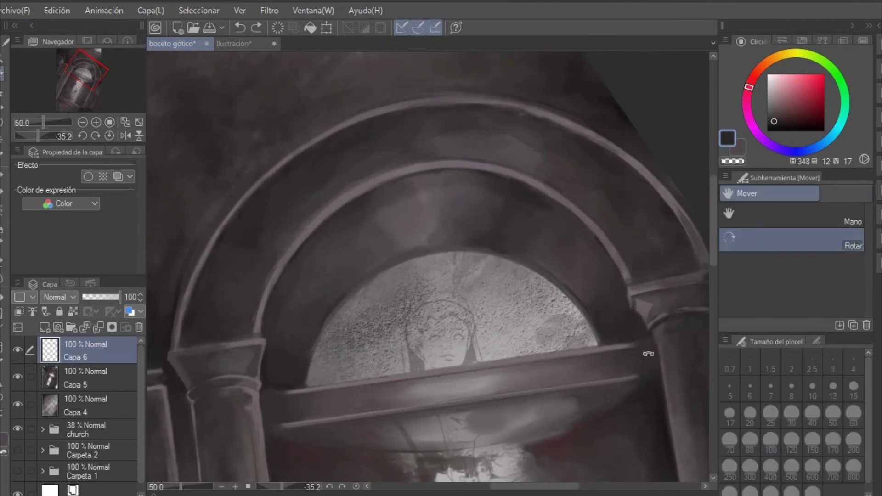
Switch the roseta 1 brush's stroke interval to the second spacing preset in its detailed settings
key(b)
click(817, 341)
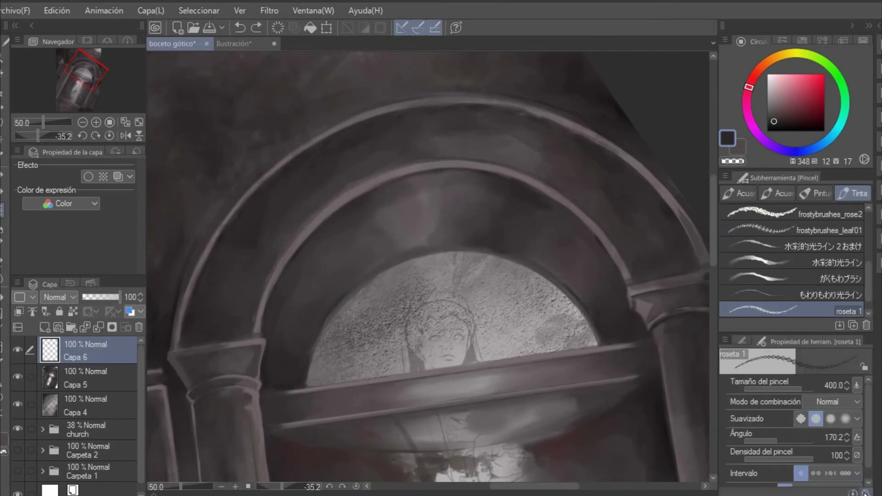
click(865, 492)
click(425, 192)
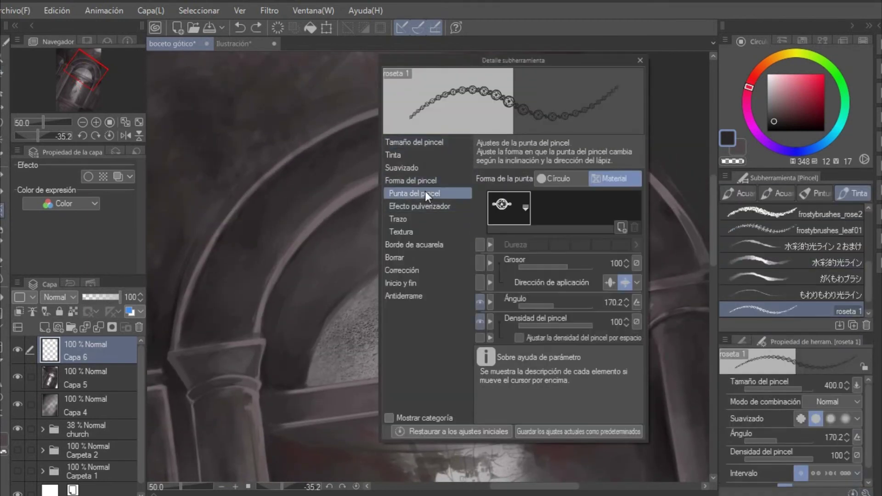
click(420, 278)
click(412, 258)
click(404, 219)
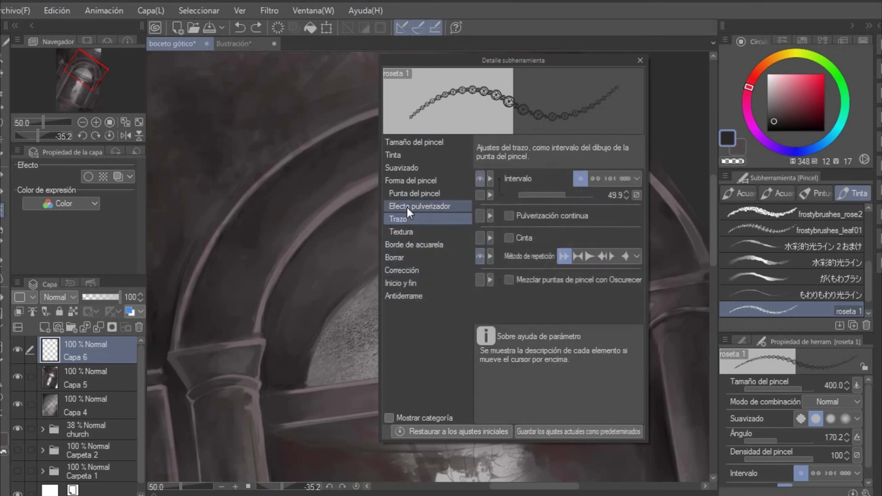
click(595, 178)
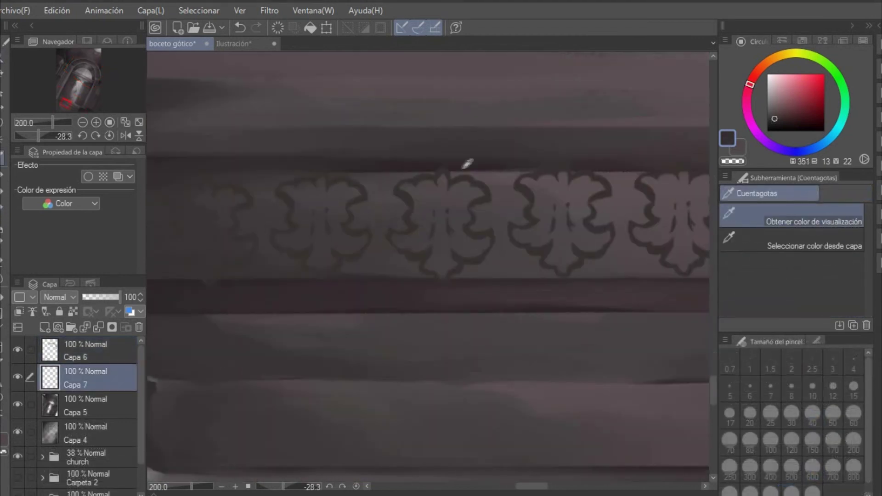
Sample the dark tones around the leaf-ornament frieze on Capa 7 for painting with the brush
click(467, 167)
key(b)
alt+click(371, 189)
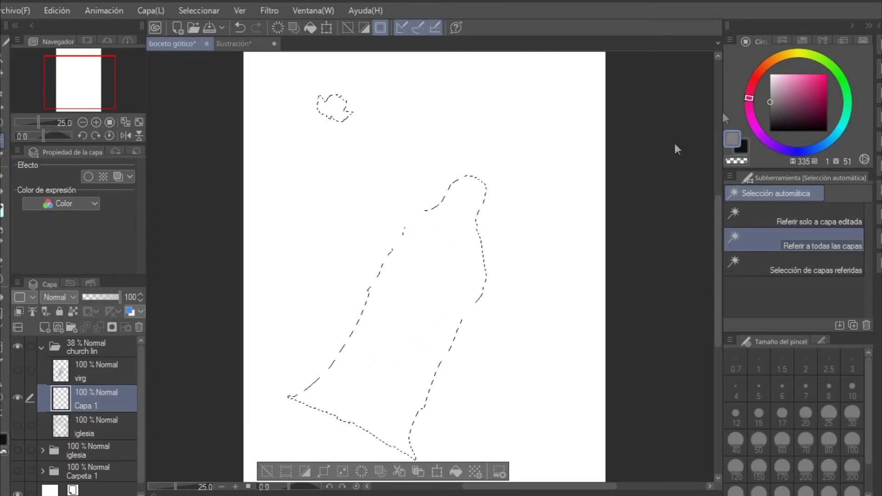
Fill the selected statue and cherub silhouettes with grey on Capa 1 and clear the selection
key(g)
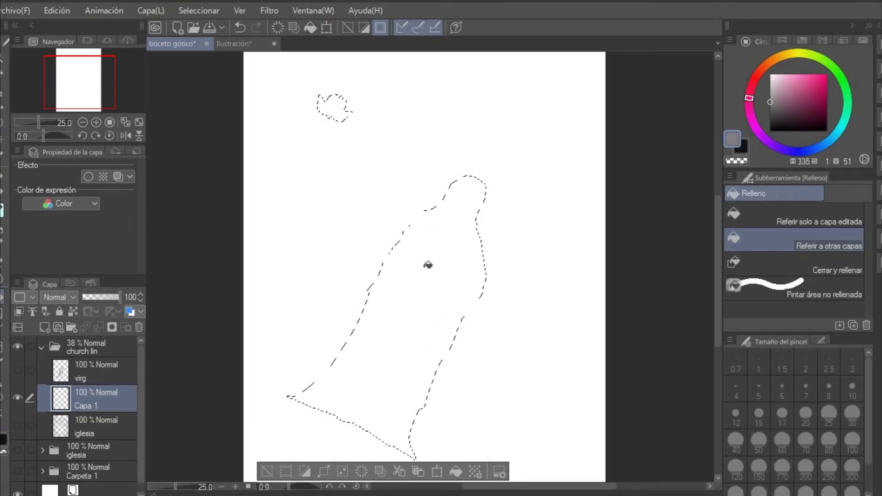
click(427, 265)
click(335, 108)
key(ctrl+d)
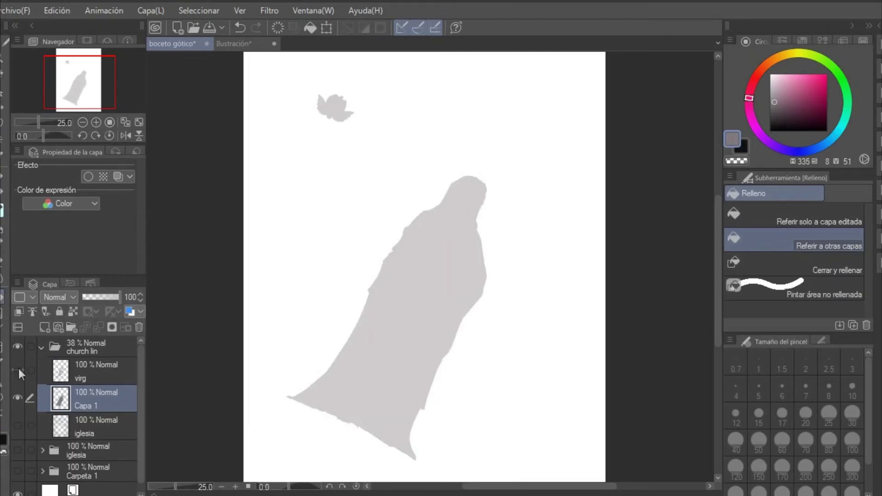
Show the iglesia folder and the virg line art, and raise the church lin folder's opacity to 100%
click(17, 451)
click(16, 426)
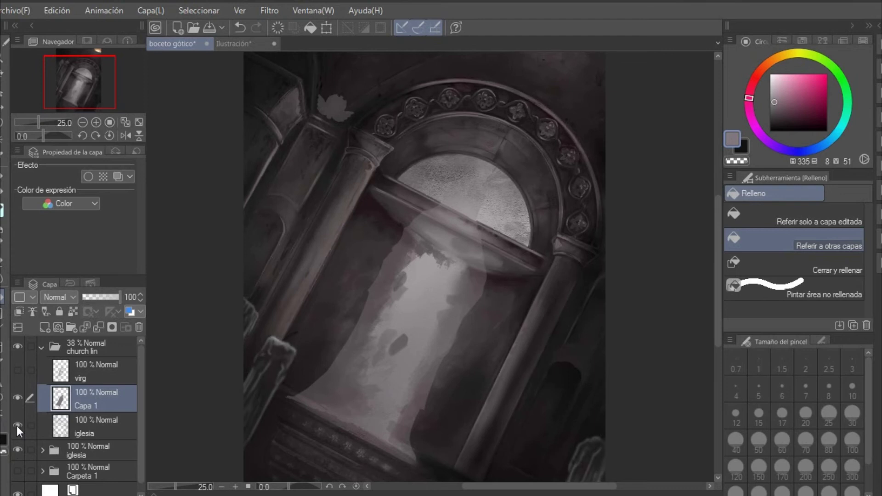
click(18, 370)
click(87, 347)
drag(97, 297, 133, 299)
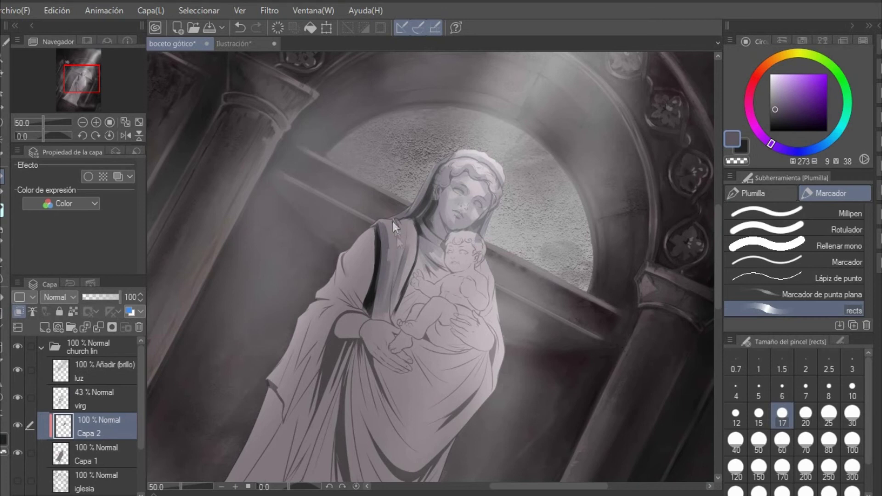
Shade the child's head on the clipped Capa 2 with the rects marker at size 17, and switch to the blending tool
drag(476, 252, 463, 234)
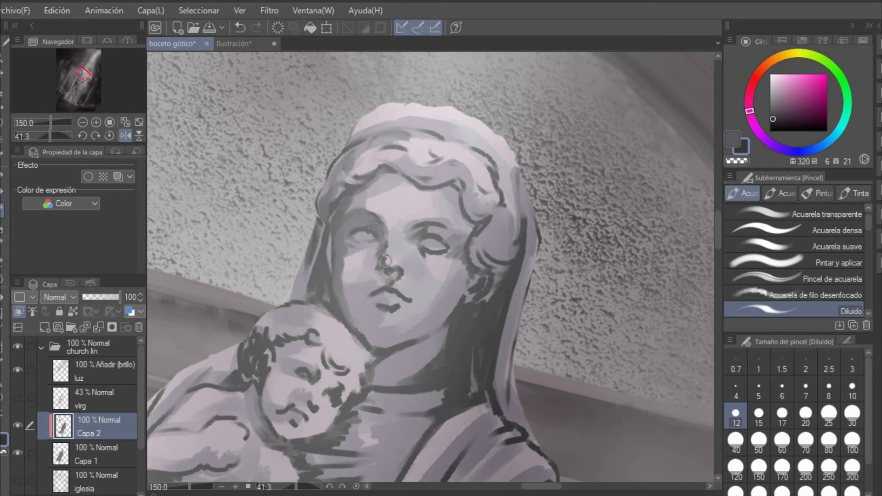
key(j)
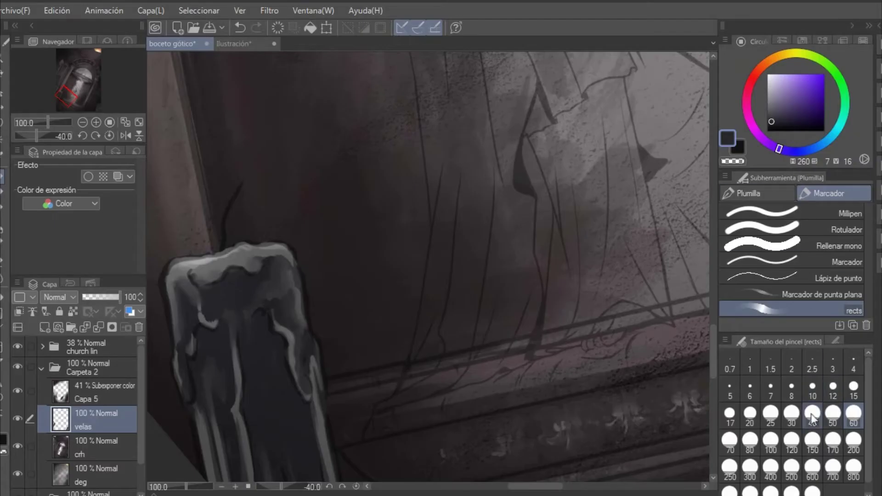
Paint the candle's wick on the velas layer with the rects marker, replacing a size 17 stroke with one at size 10
click(732, 418)
drag(221, 252, 230, 200)
key(ctrl+z)
click(814, 391)
drag(222, 248, 224, 213)
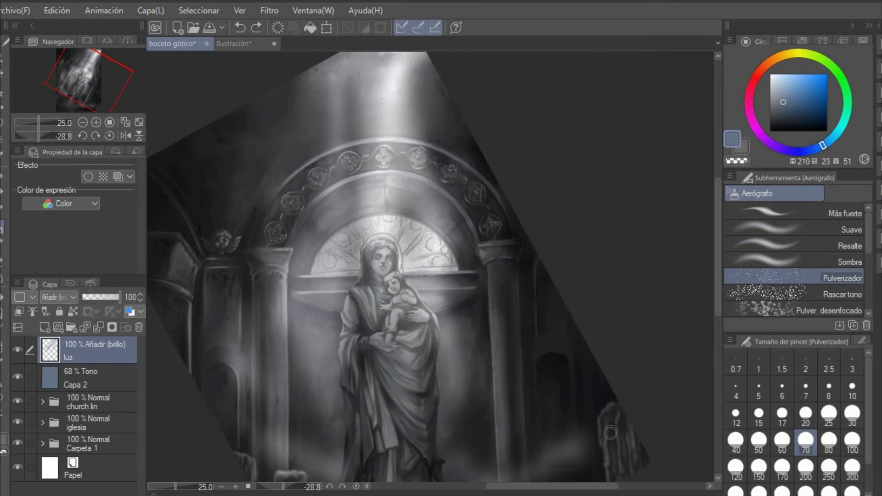
Spray soft light specks around the candles and column bases on the luz layer with Pulver. desenfocado at size 200
click(809, 311)
drag(584, 478, 619, 375)
mouse_move(548, 401)
mouse_down()
mouse_move(566, 388)
mouse_move(554, 392)
mouse_up()
mouse_move(322, 351)
mouse_down()
mouse_move(320, 365)
mouse_move(354, 367)
mouse_up()
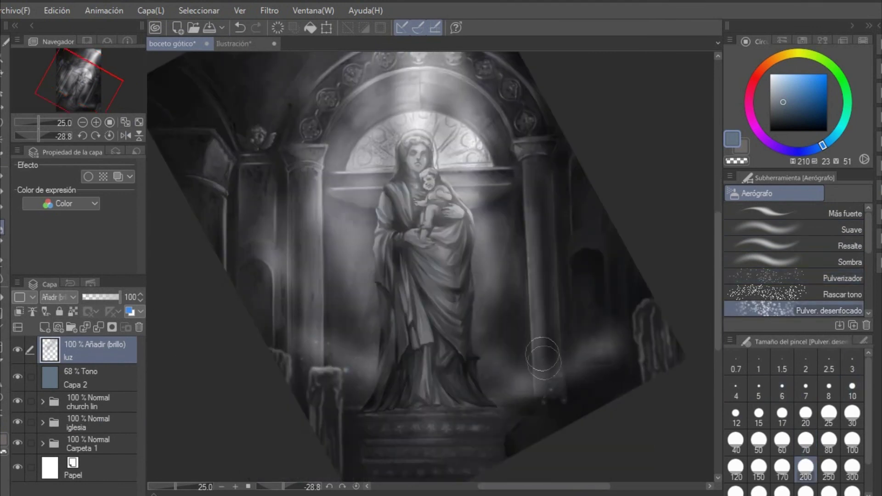
drag(544, 359, 527, 421)
Lower the opacity of the Tono layer Capa 2 to 55% and make the luz layer active again
click(111, 378)
click(103, 298)
click(123, 350)
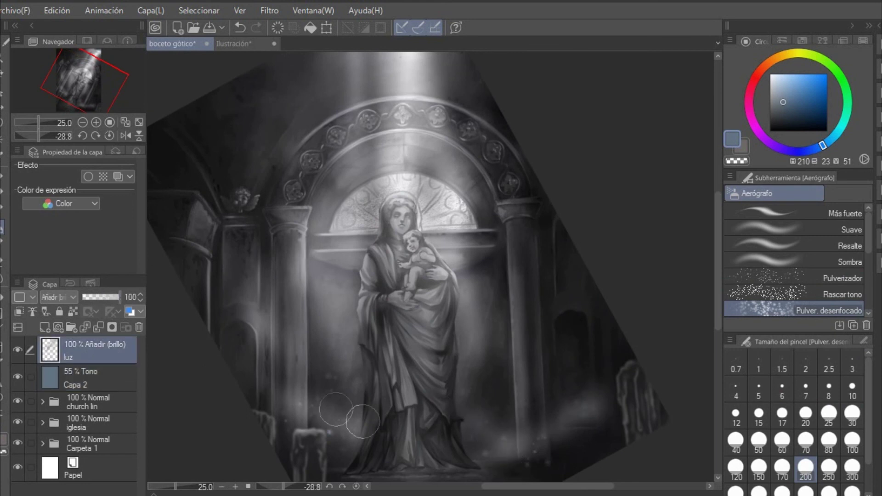
Undo a trial spray near the right-hand column's base and erase some light between that column and the statue
drag(573, 412, 524, 449)
key(ctrl+z)
key(c)
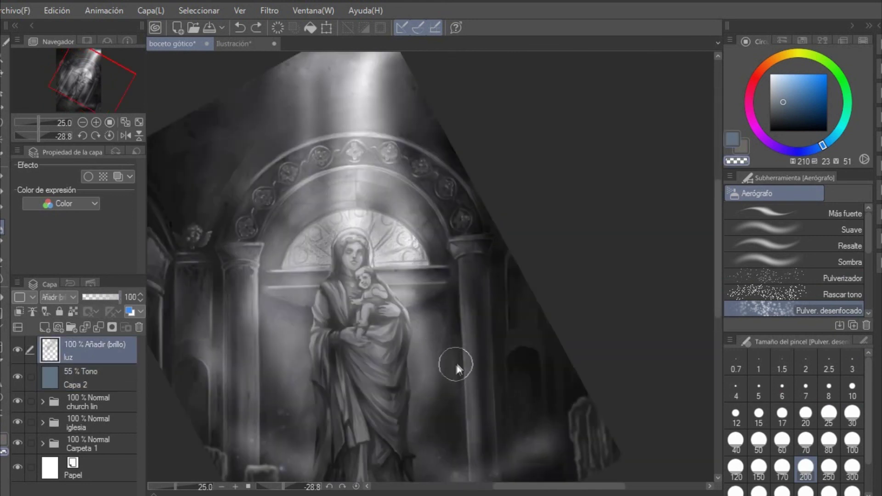
key(e)
drag(454, 342, 449, 370)
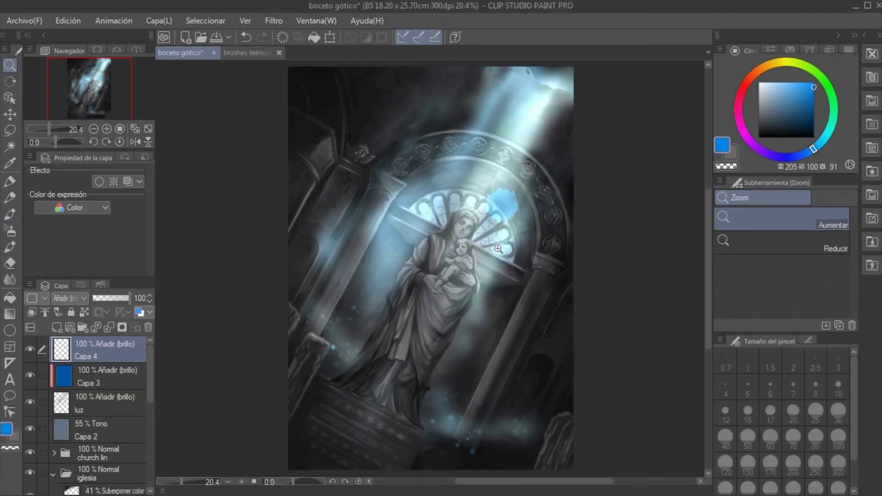
Set up an empty Capa 4 above Capa 3 with the blend mode Sobreexponer (brillo)
click(57, 327)
click(70, 298)
click(88, 125)
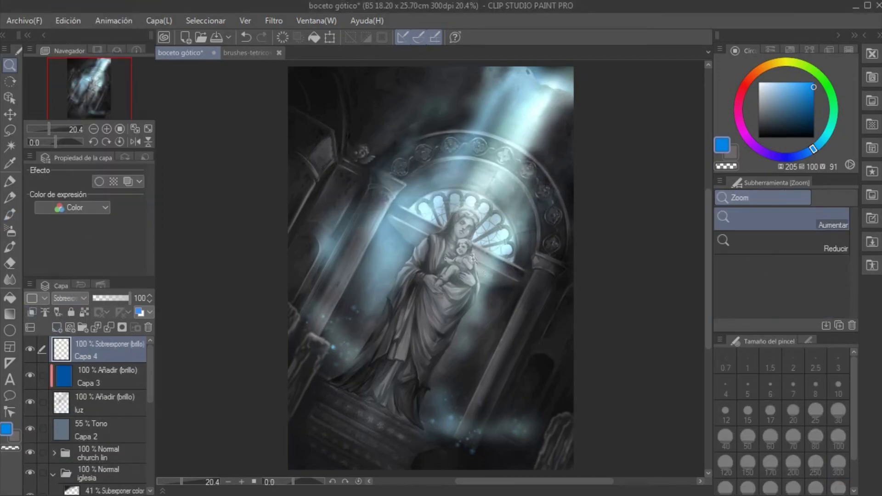
Paint a bright blue glow over the semicircular window's panes on Capa 4 with the nube brush at size 300
scroll(461, 227, up, 4)
key(b)
drag(413, 198, 402, 177)
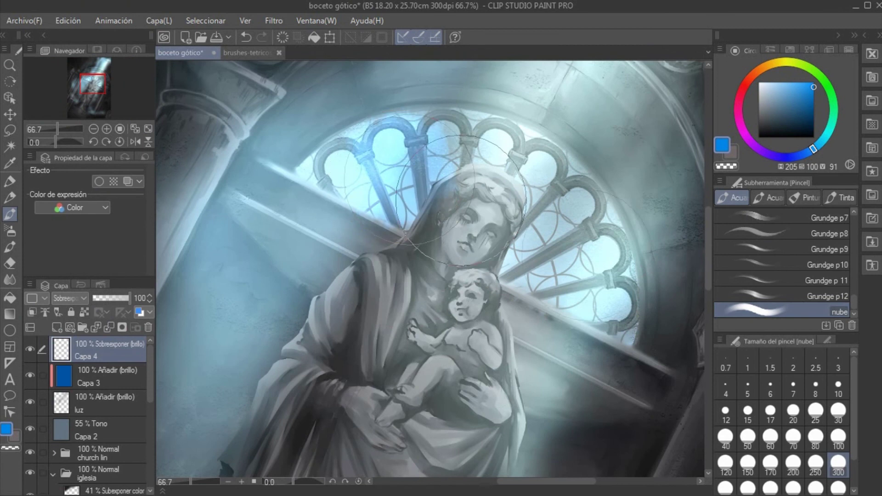
mouse_move(349, 189)
mouse_down()
mouse_move(343, 152)
mouse_move(488, 141)
mouse_up()
mouse_move(615, 212)
mouse_down()
mouse_move(566, 269)
mouse_move(570, 308)
mouse_up()
drag(568, 311, 494, 327)
Add blue light rays radiating outward from the semicircular window with the Suave airbrush at size 80
key(b)
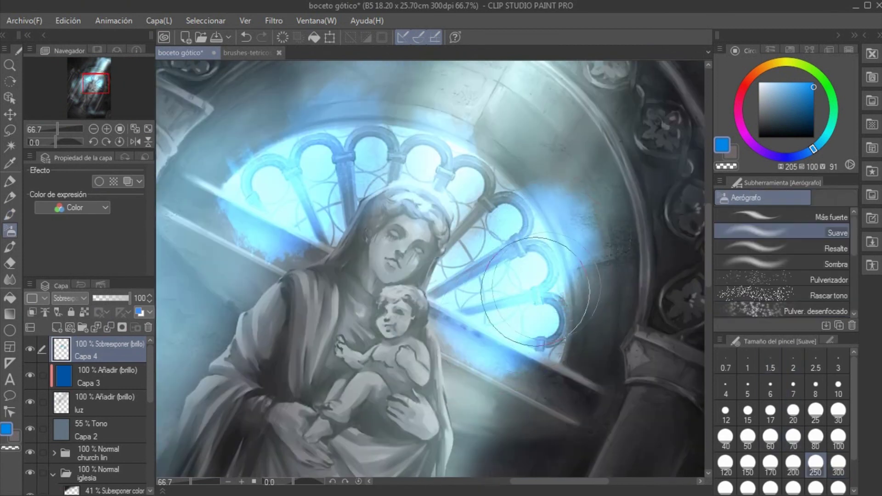
click(838, 414)
click(816, 439)
mouse_move(523, 299)
mouse_down()
mouse_move(565, 308)
mouse_move(657, 286)
mouse_up()
drag(487, 196, 533, 142)
drag(271, 140, 255, 111)
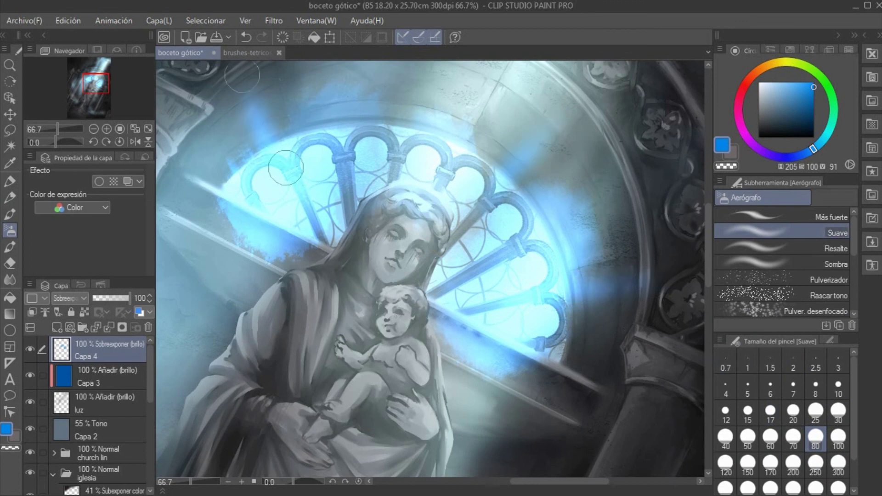
Blur the glow's rough lower edge along the beam under the window with Desenfocar at size 80, and switch to the rects marker
drag(480, 330, 561, 390)
key(j)
click(815, 441)
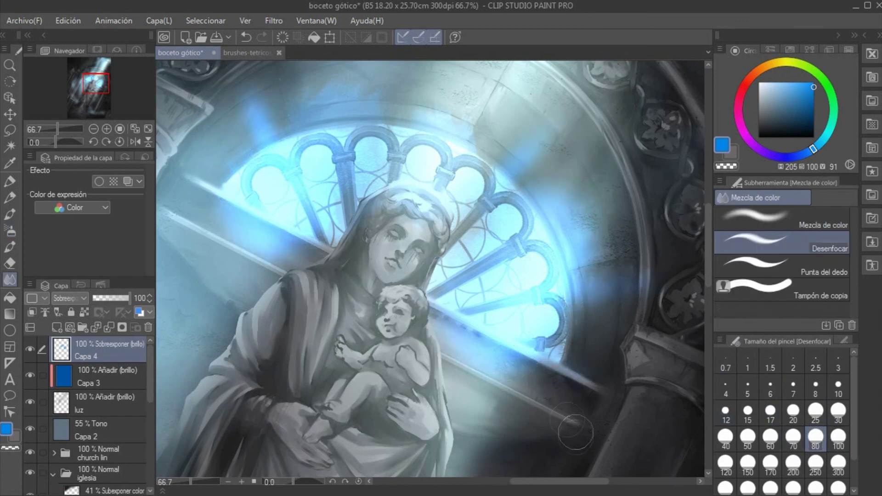
key(p)
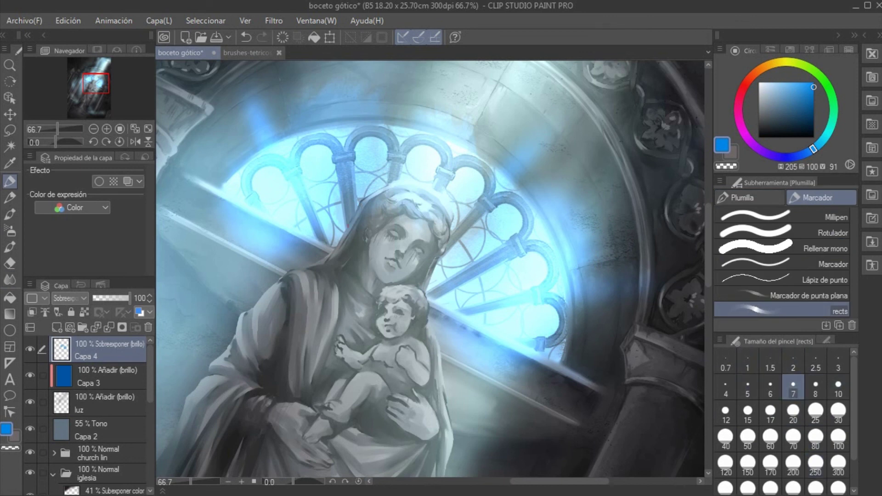